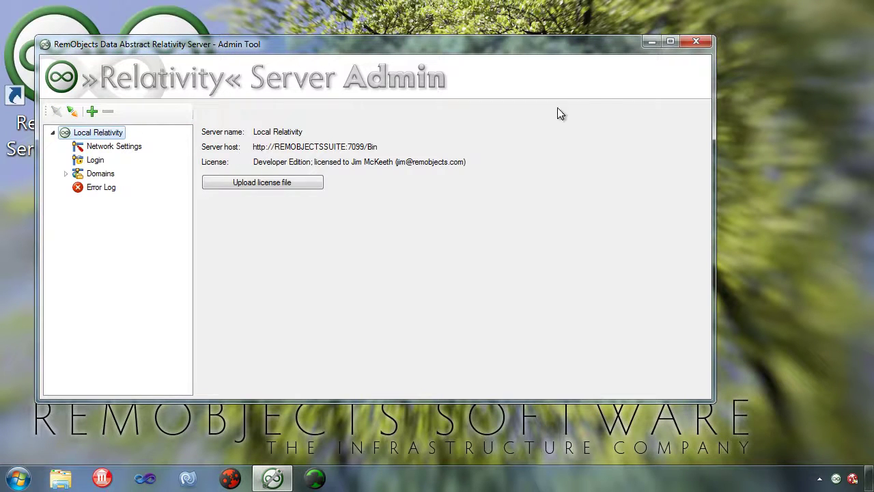
# - Maximize the Admin Tool window and examine the Local Relativity server's network settings, including the server channel type
pyautogui.click(669, 41)
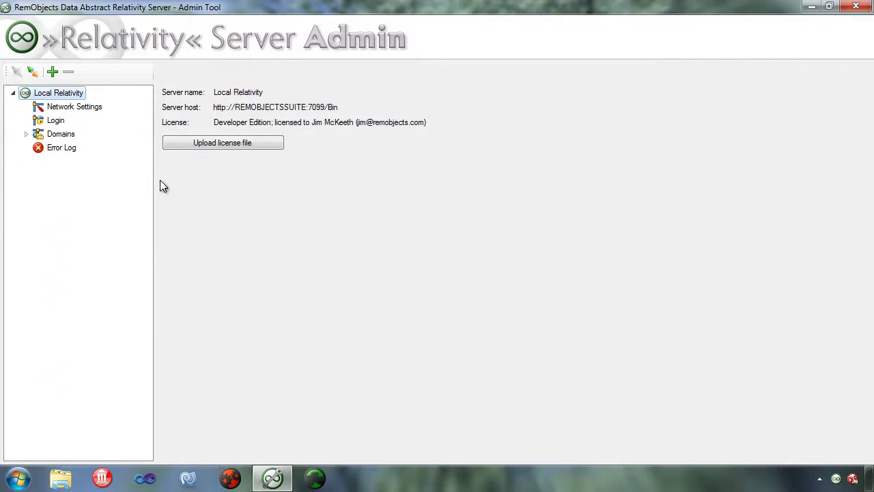
pyautogui.click(45, 109)
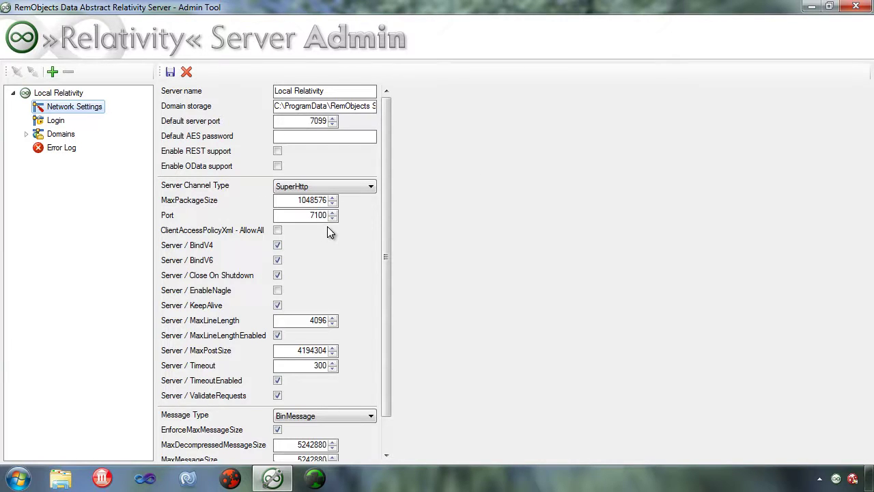
pyautogui.click(291, 187)
# - Examine the users defined for the server-level login provider and leave the user list without making changes
pyautogui.click(57, 123)
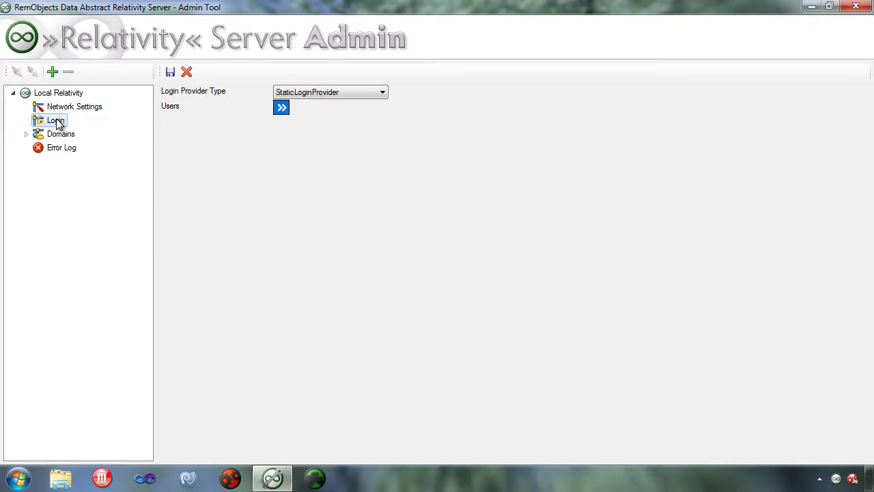
pyautogui.click(281, 109)
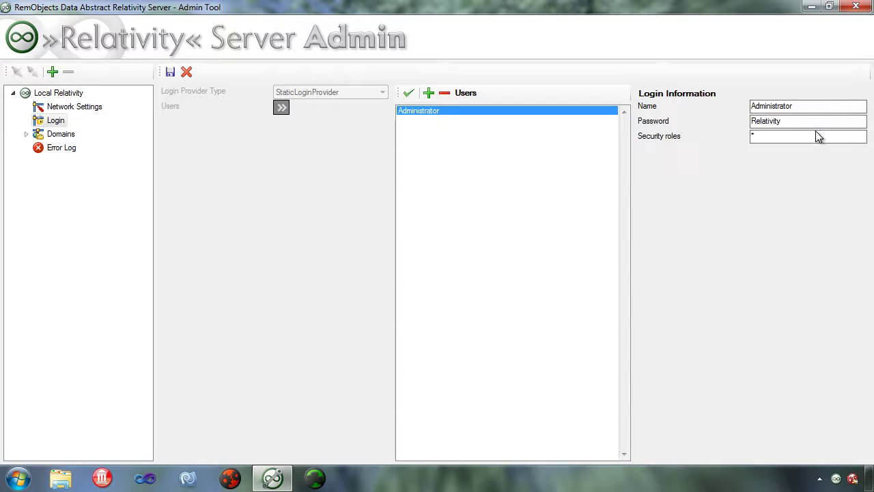
pyautogui.click(186, 72)
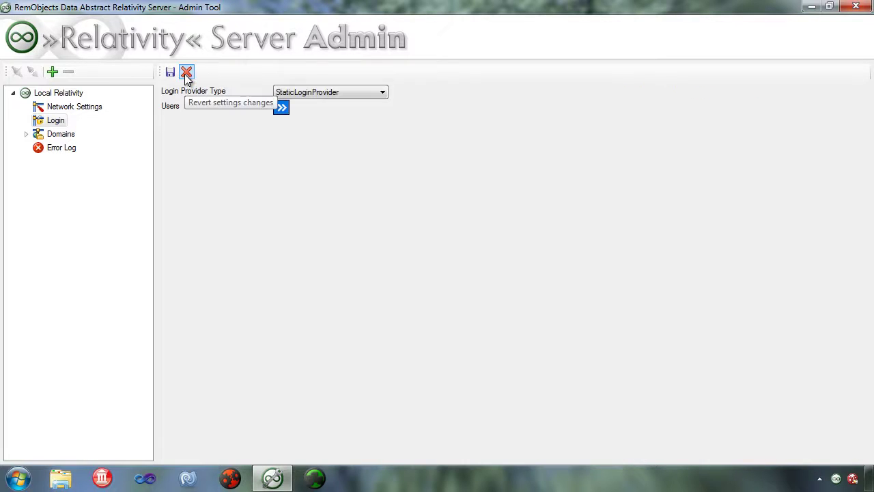
# - Examine Domain1's login settings, including the available data access login providers and the defined users
pyautogui.click(26, 135)
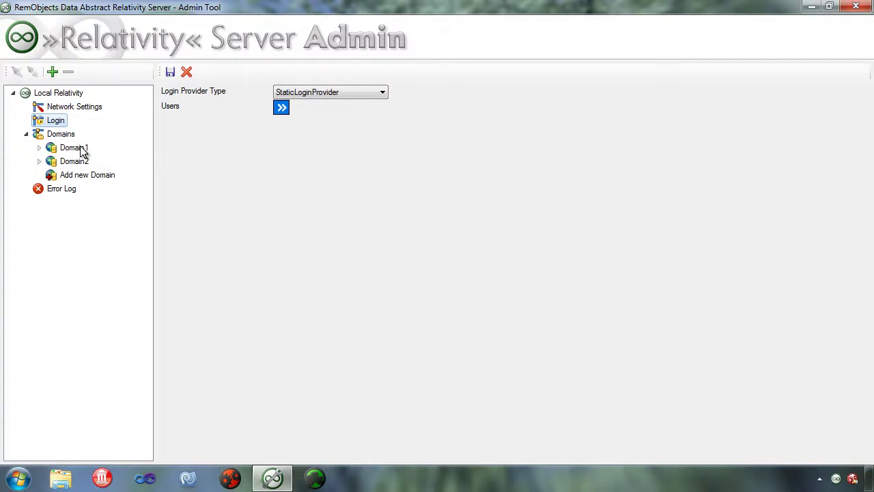
pyautogui.click(38, 147)
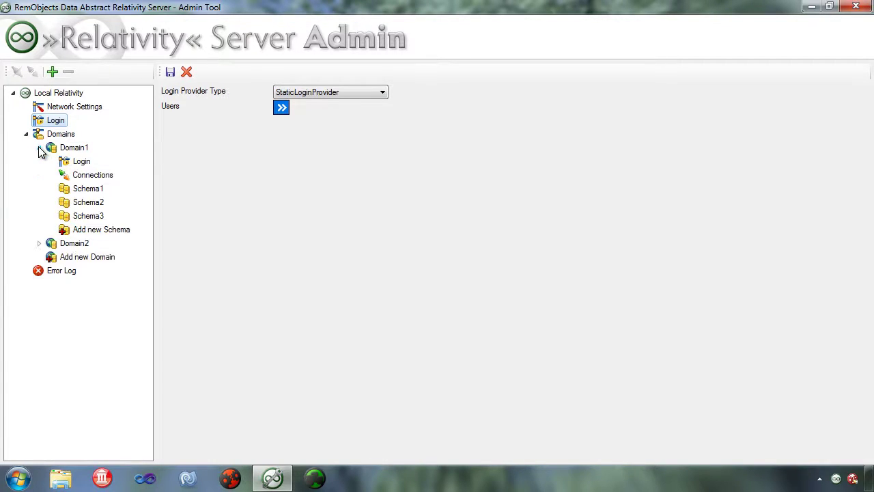
pyautogui.click(85, 162)
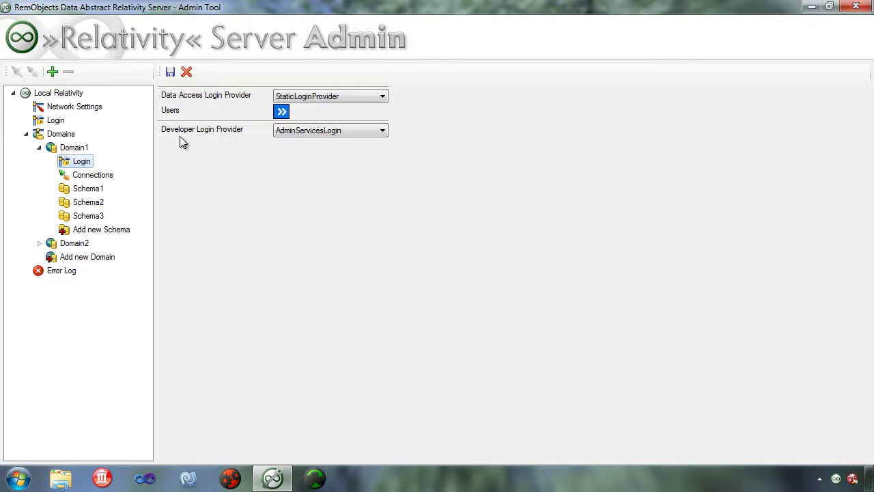
pyautogui.click(382, 97)
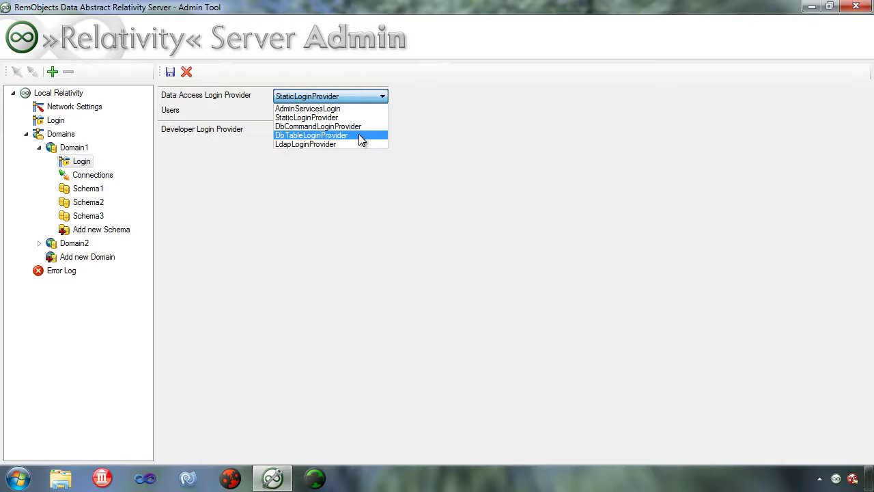
pyautogui.click(403, 131)
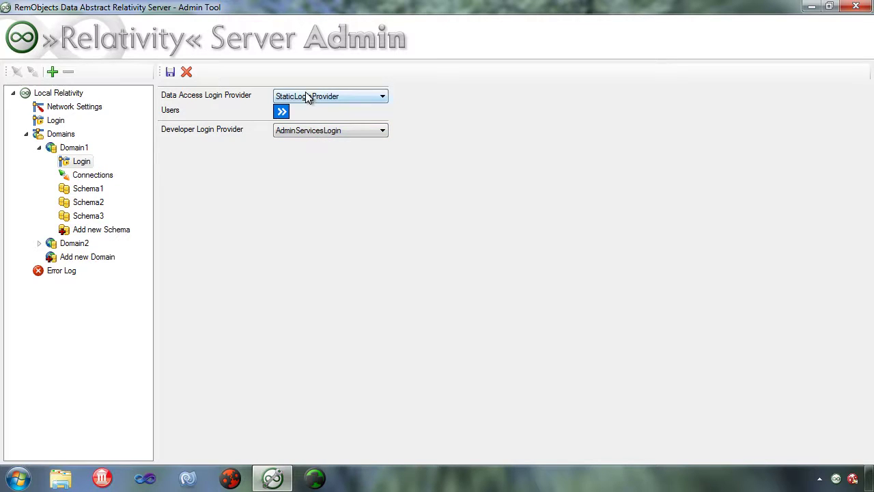
pyautogui.click(281, 112)
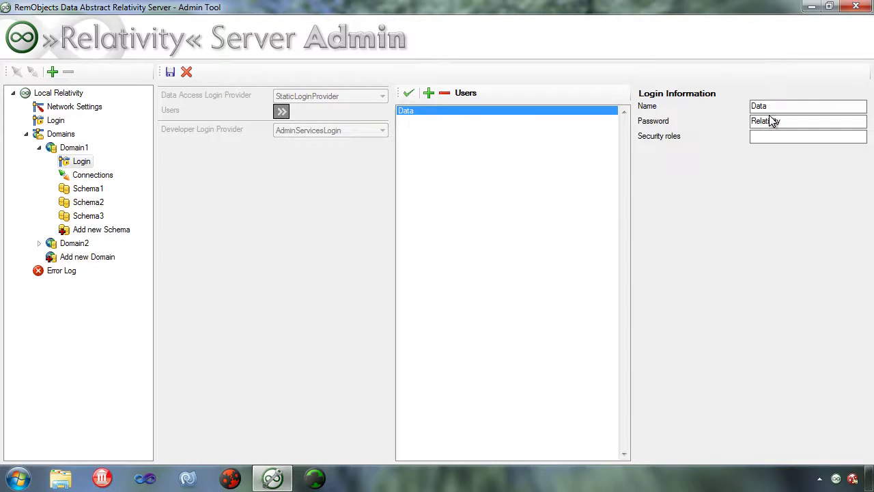
pyautogui.click(408, 93)
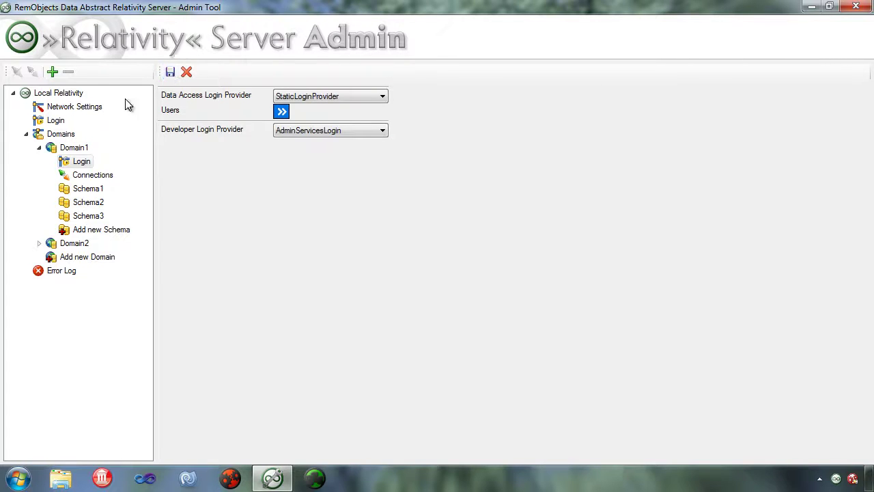
# - Widen the Name column of Domain1's connections list and review the MS SQL.NET Connection definition without changing it
pyautogui.click(86, 176)
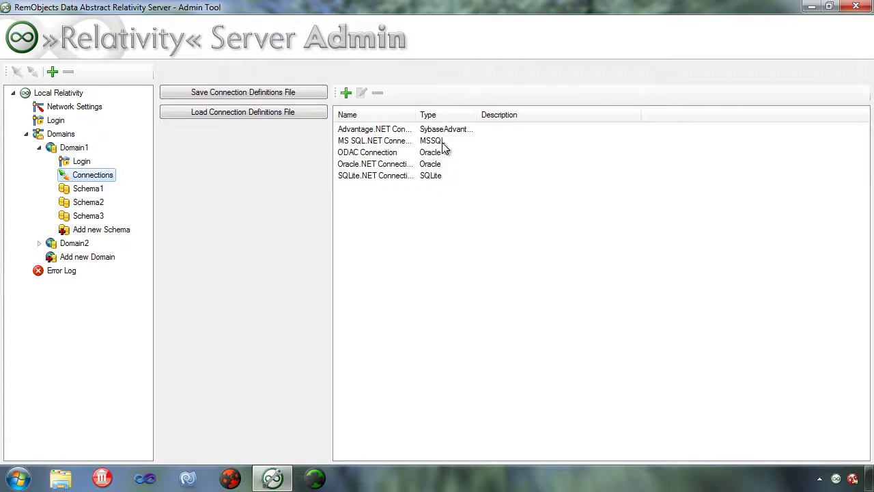
pyautogui.moveTo(418, 114); pyautogui.dragTo(470, 116)
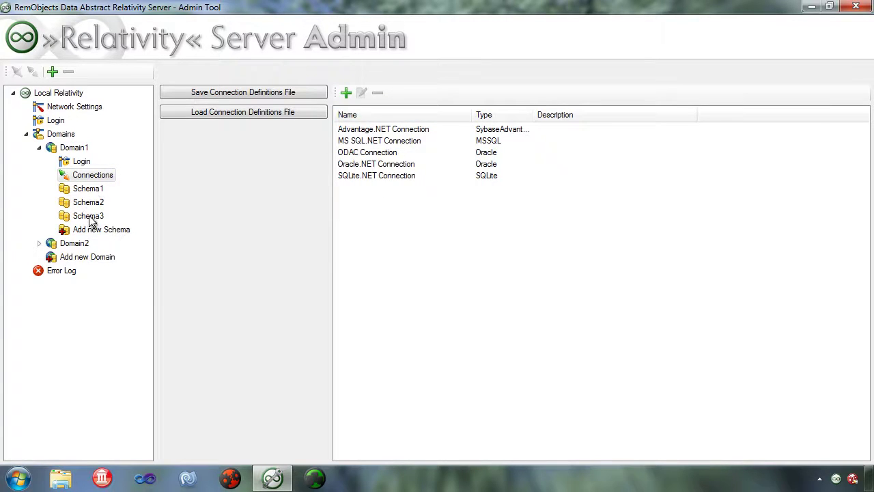
pyautogui.click(362, 140)
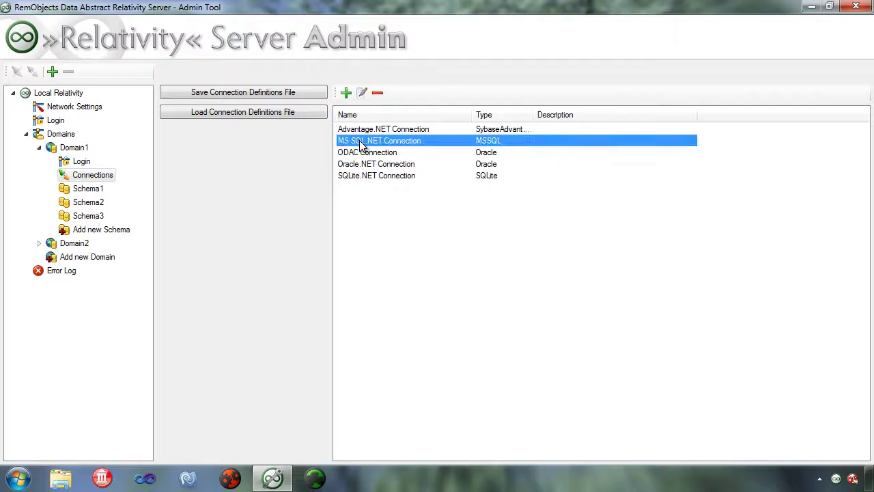
pyautogui.click(363, 93)
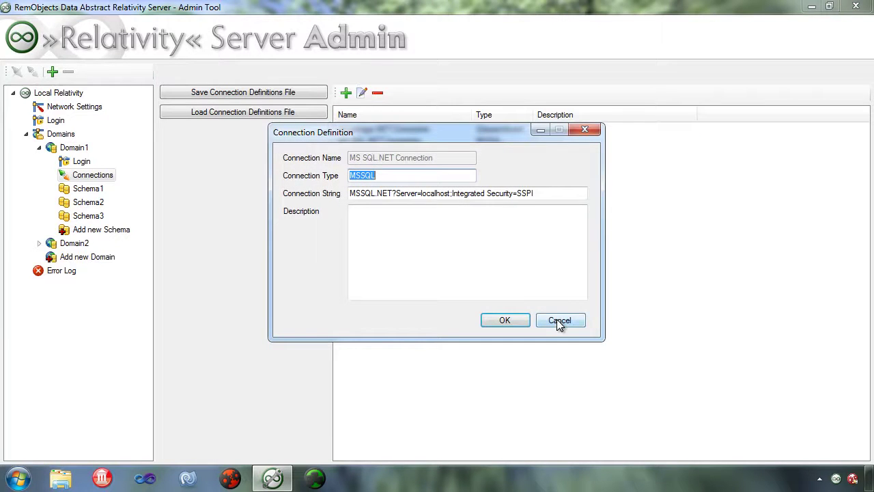
pyautogui.click(559, 320)
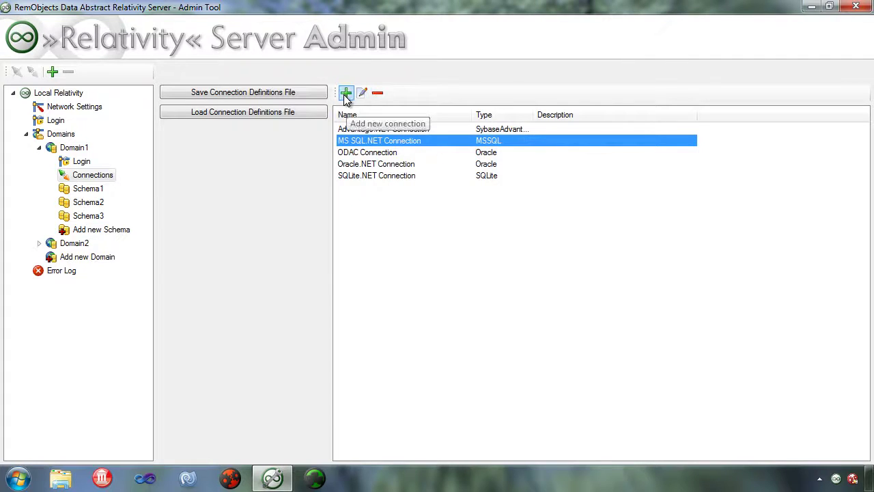
# - Examine the OrderDetails table's fields in Domain1's Schema1 and open the schema in Schema Modeler
pyautogui.click(98, 190)
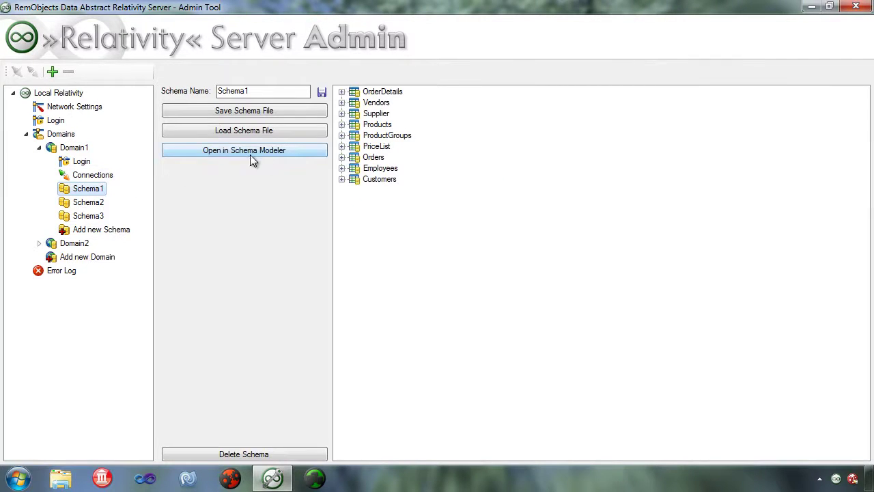
pyautogui.click(341, 92)
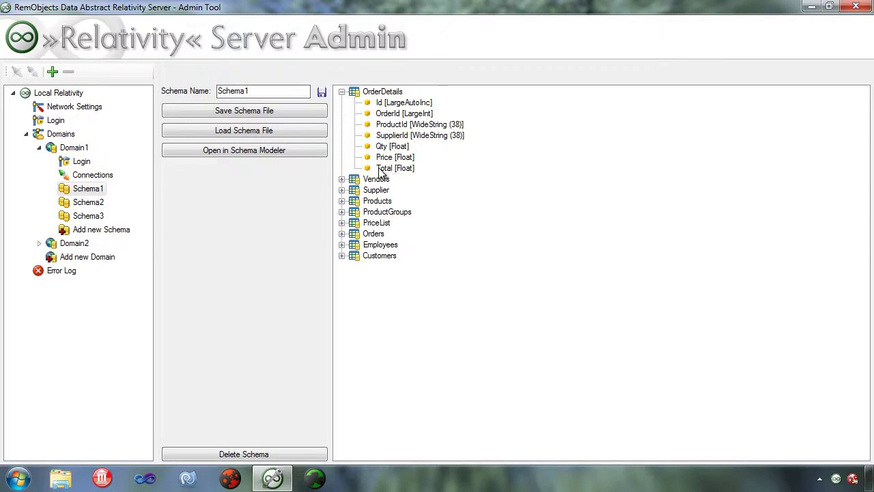
pyautogui.click(262, 151)
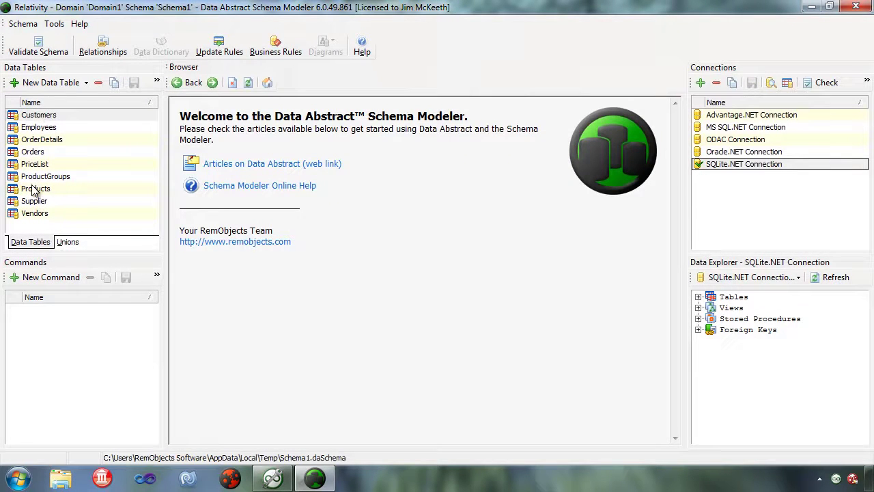
# - List the SQLite.NET Connection's database tables, test that connection in the Connection Wizard, and close Schema Modeler
pyautogui.click(698, 297)
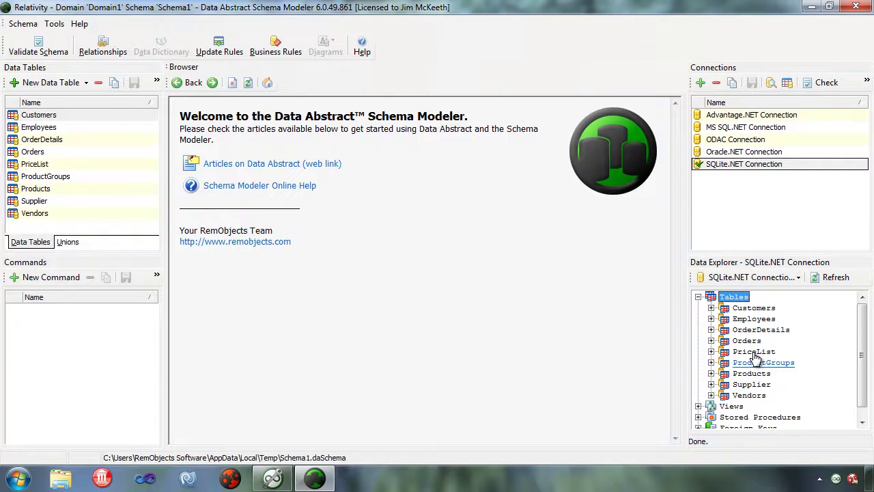
pyautogui.doubleClick(733, 163)
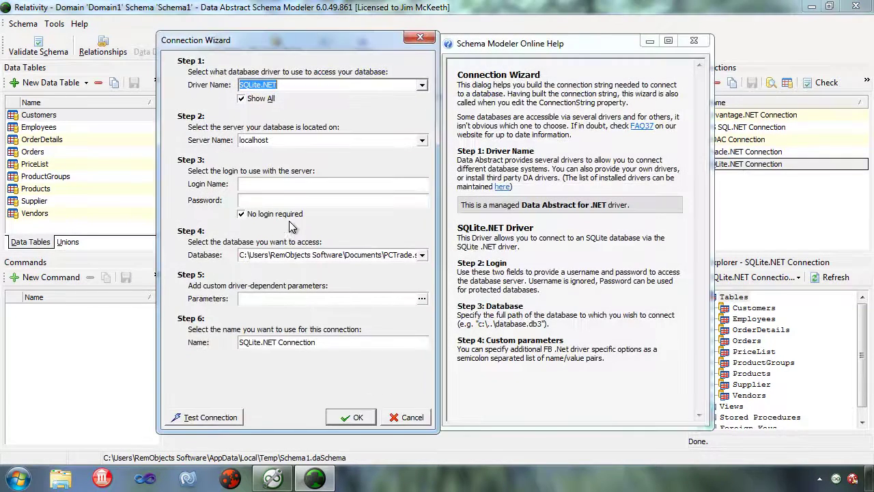
pyautogui.click(198, 417)
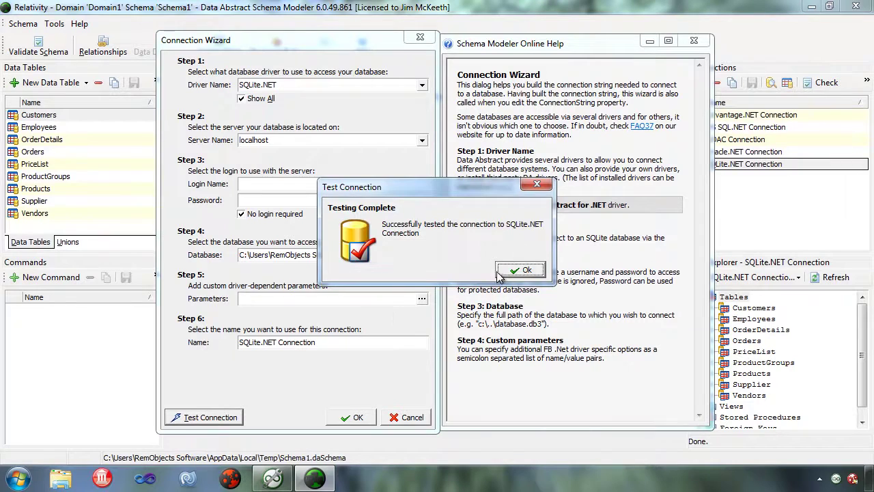
pyautogui.click(498, 272)
pyautogui.click(352, 417)
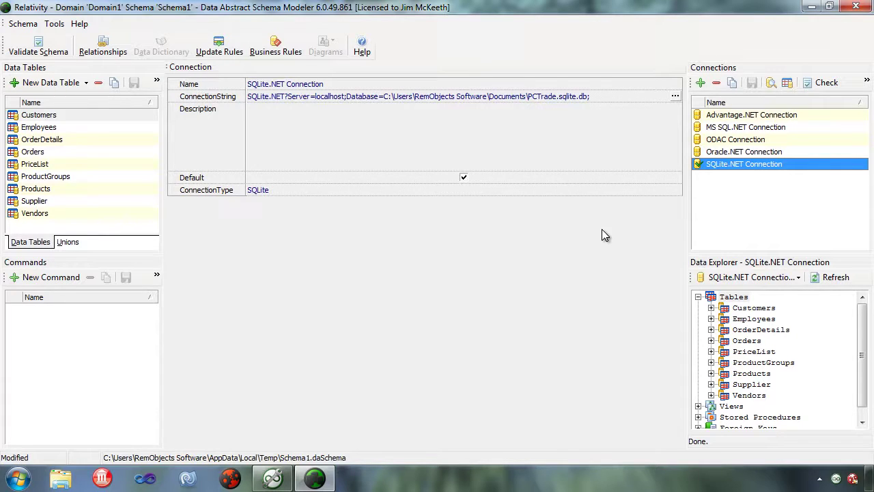
pyautogui.click(853, 8)
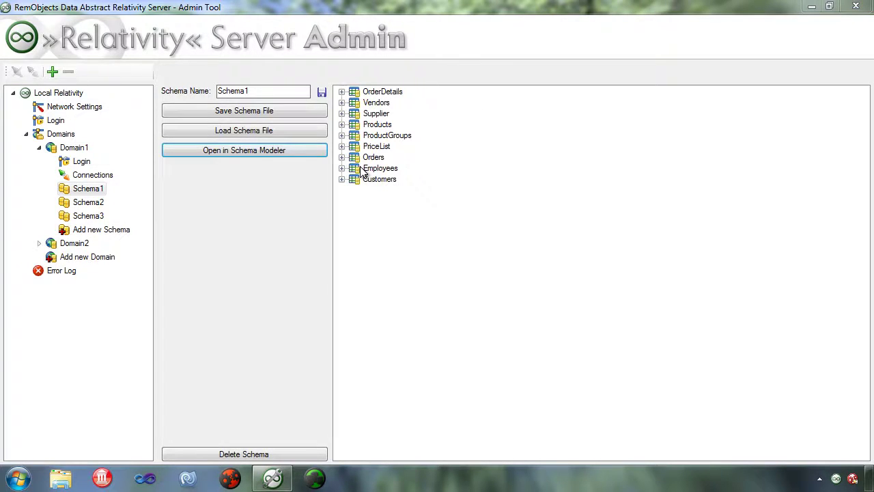
# - Add a new schema to Domain1 and close the Admin Tool
pyautogui.click(95, 229)
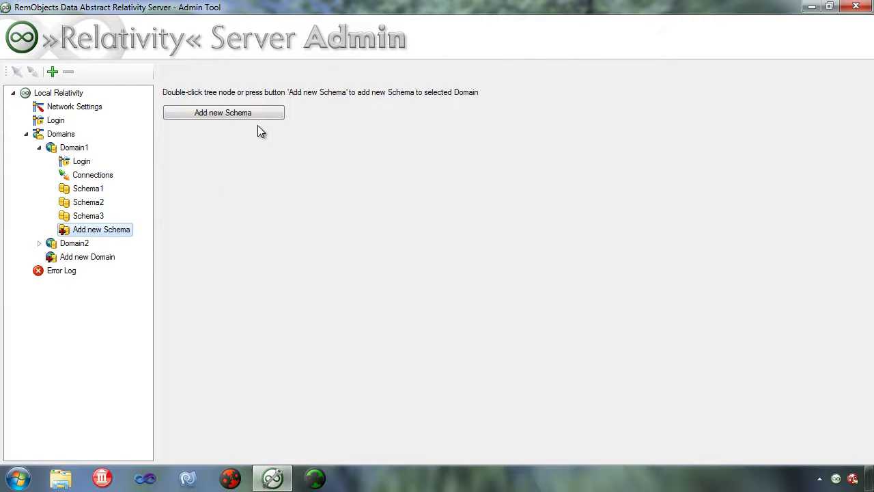
pyautogui.click(272, 112)
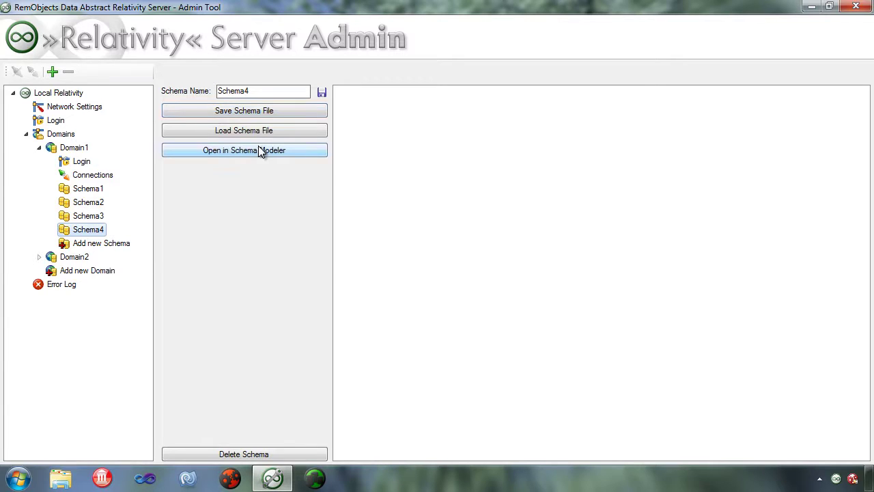
pyautogui.click(857, 8)
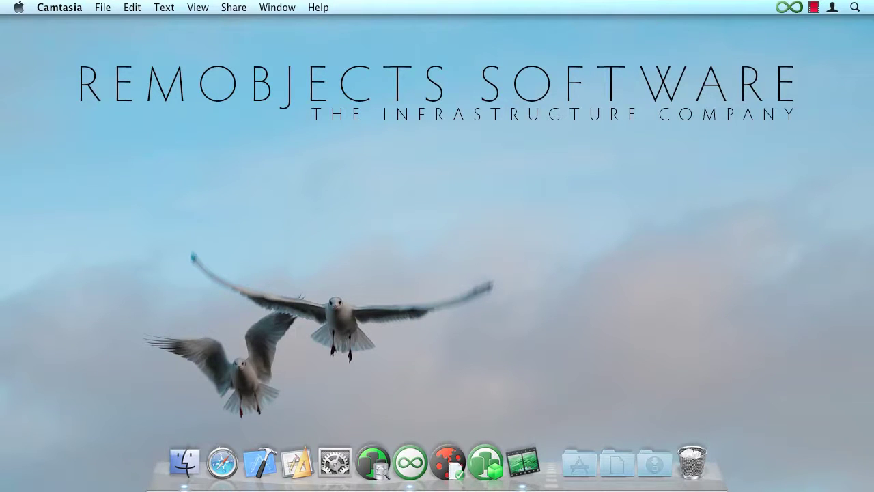
# - Open Data Abstract Server Explorer on the Mac and expand the Local Relativity server to show its sections
pyautogui.click(383, 455)
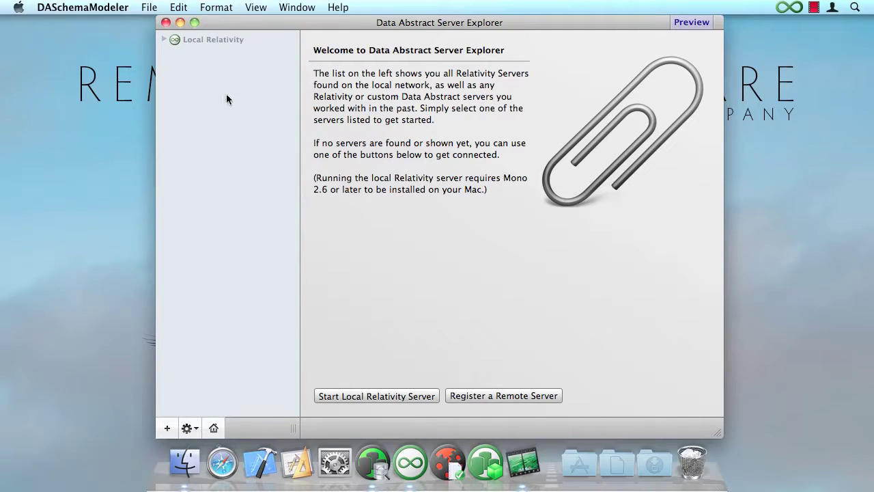
pyautogui.click(204, 39)
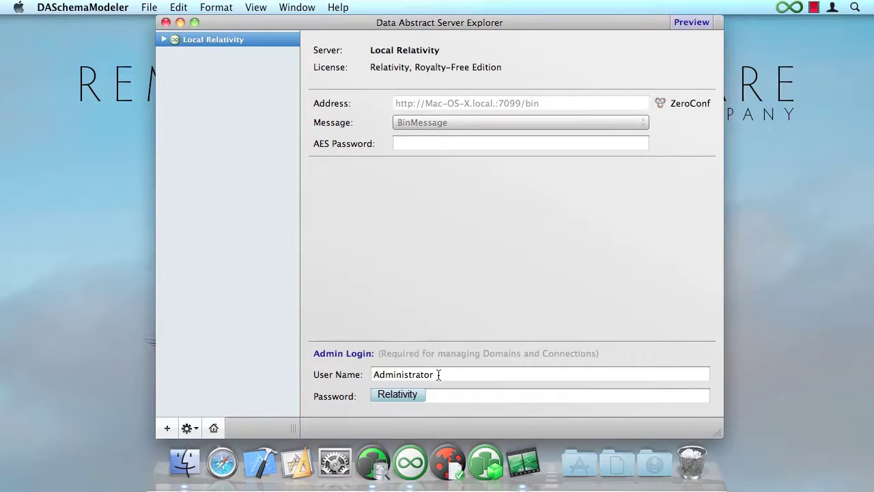
pyautogui.click(163, 39)
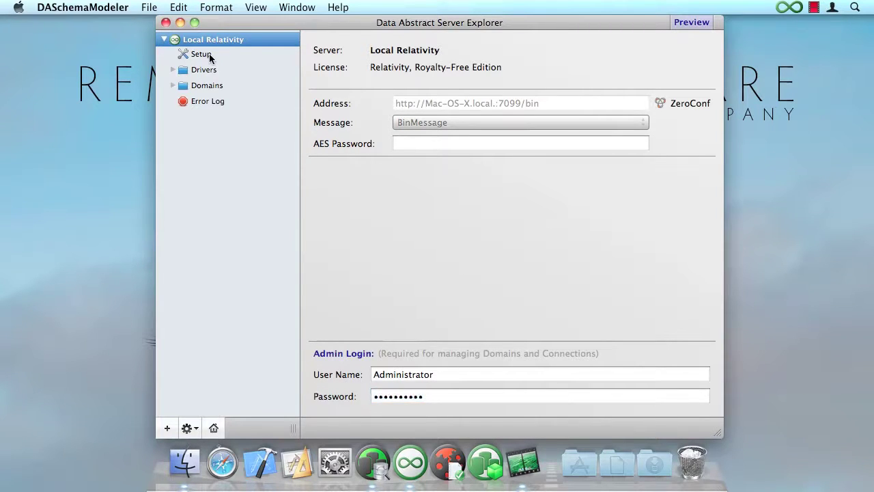
# - Examine the admin login provider options in Local Relativity's setup and list the server's database drivers
pyautogui.click(200, 54)
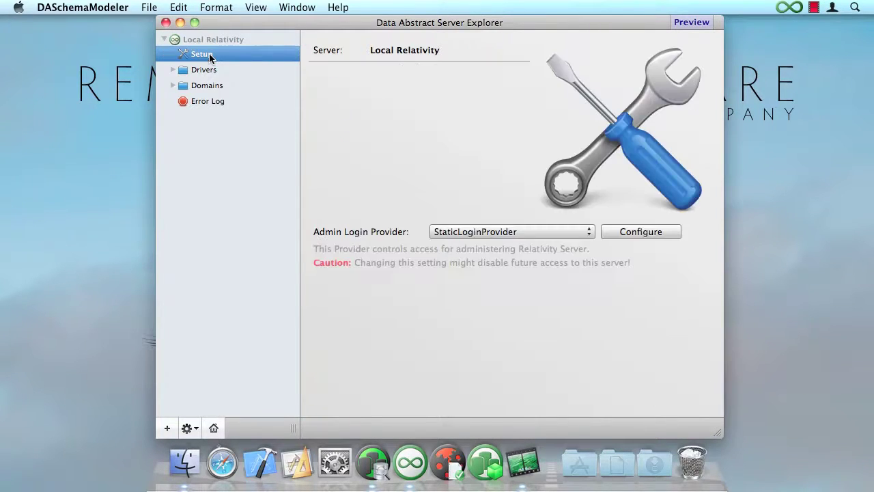
pyautogui.click(544, 234)
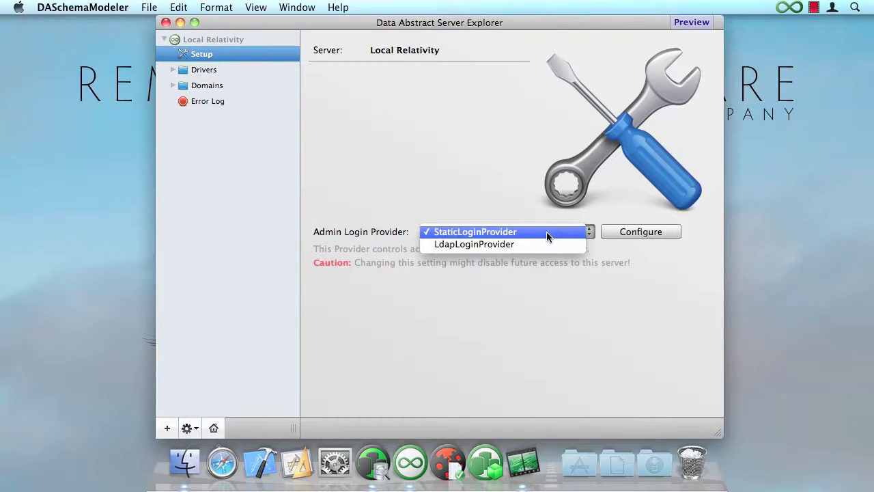
pyautogui.click(619, 245)
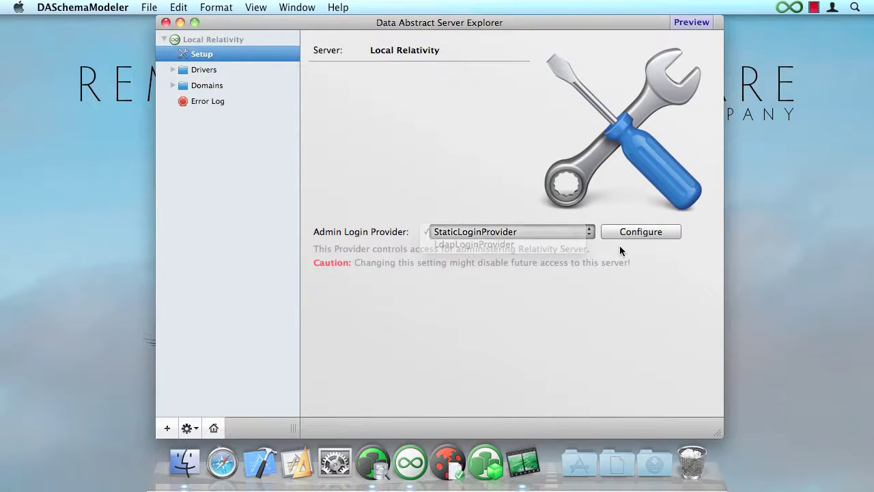
pyautogui.click(173, 70)
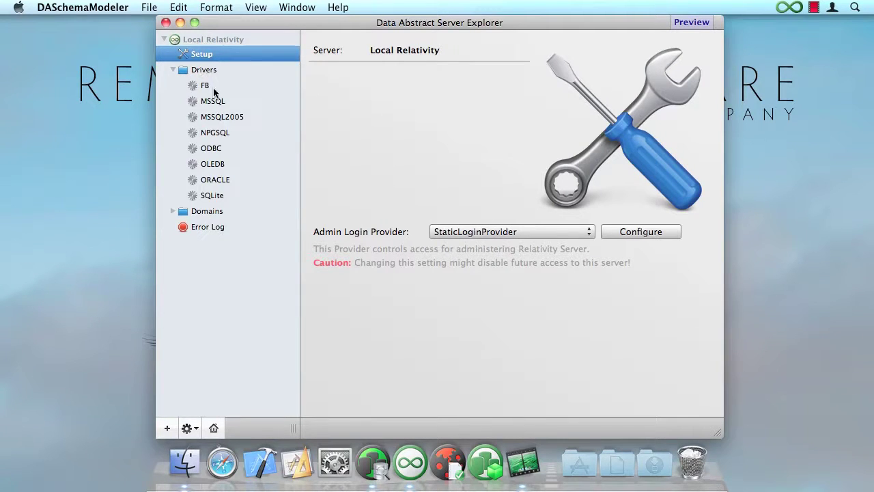
# - Review the Drivers overview, collapse that list, and read the Domains overview with the server's domains expanded
pyautogui.click(207, 70)
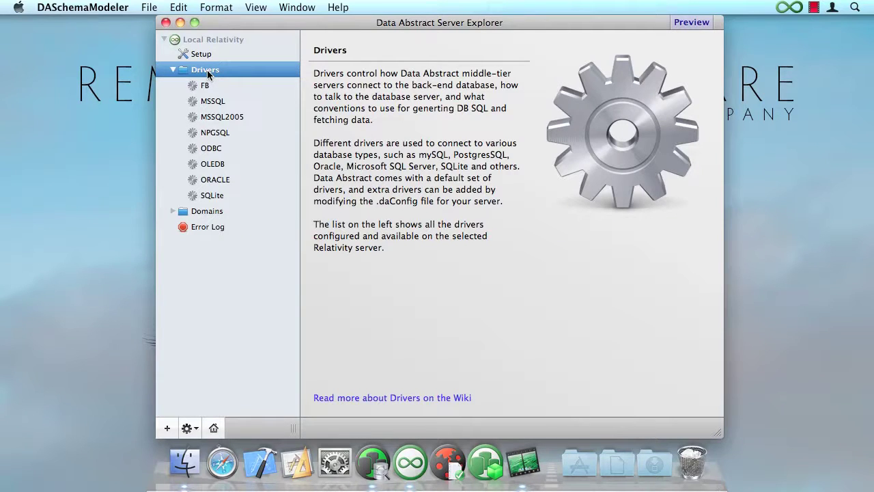
pyautogui.click(173, 69)
pyautogui.click(199, 84)
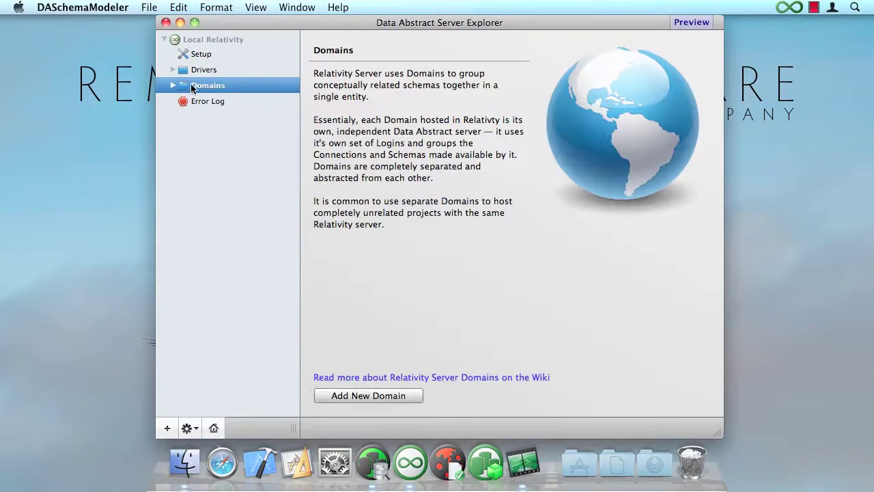
pyautogui.click(172, 85)
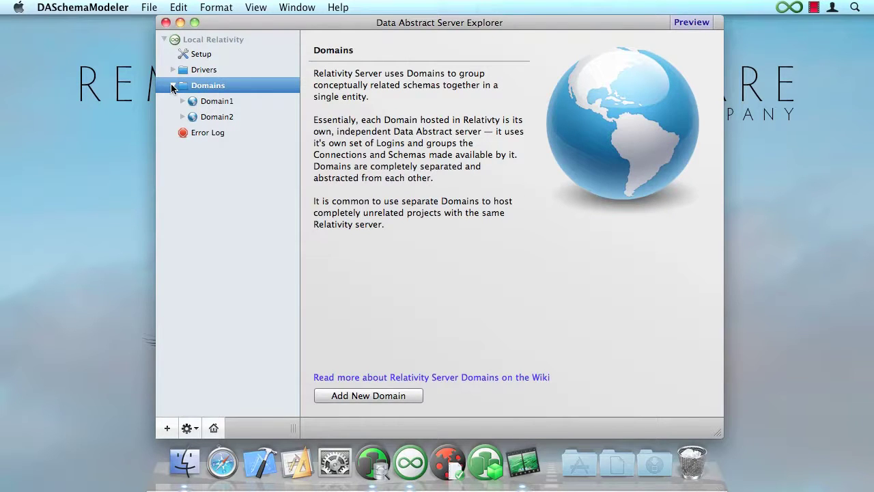
# - Inspect Domain1's login fields and examine the data login provider options in its setup without changing the provider
pyautogui.click(205, 101)
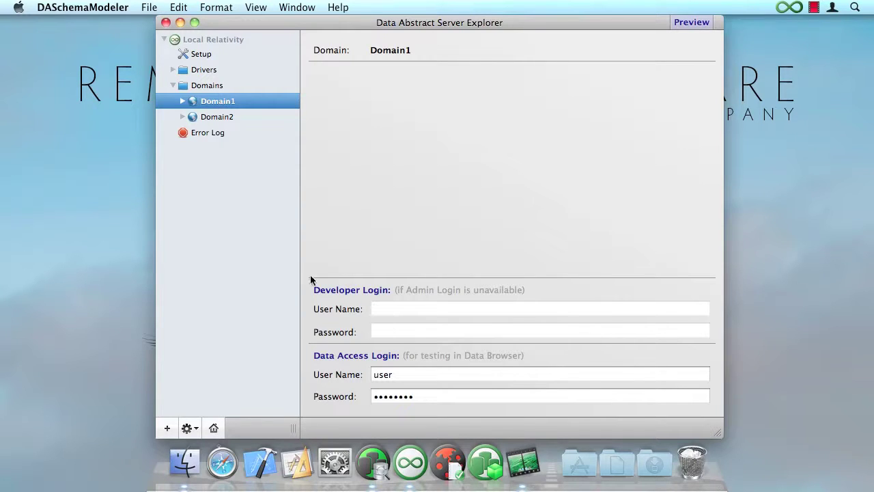
pyautogui.click(182, 101)
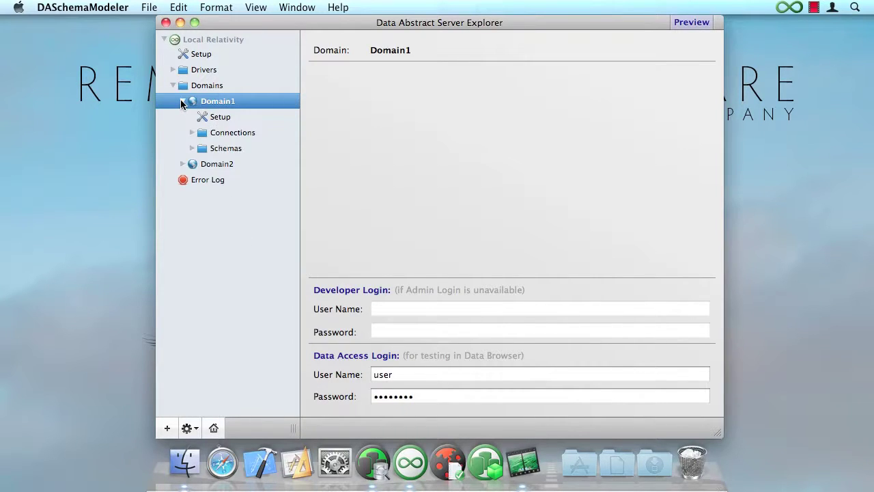
pyautogui.click(220, 121)
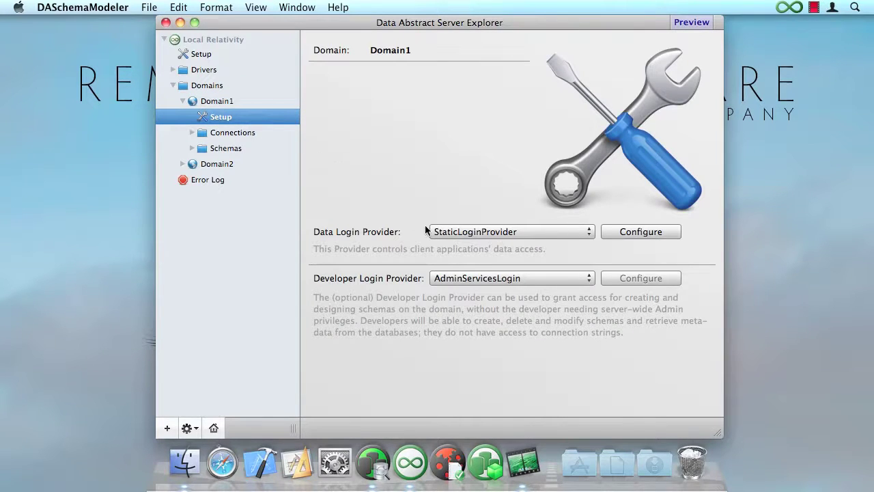
pyautogui.click(536, 232)
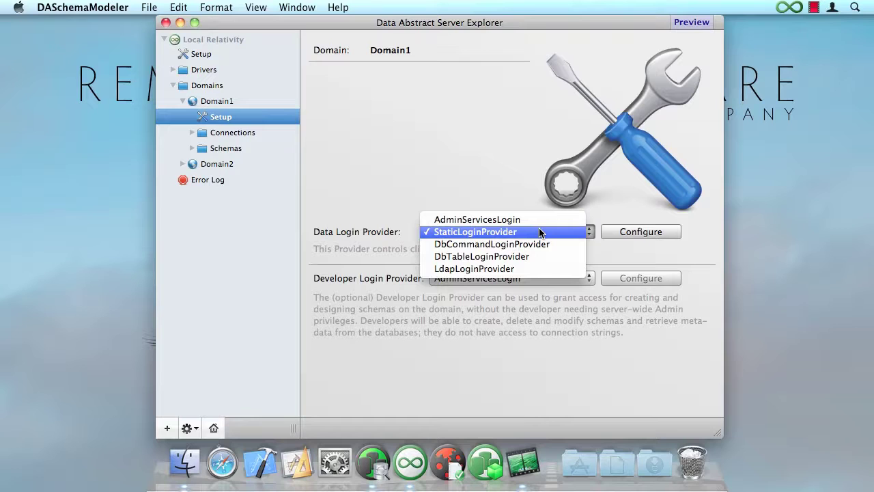
pyautogui.click(624, 251)
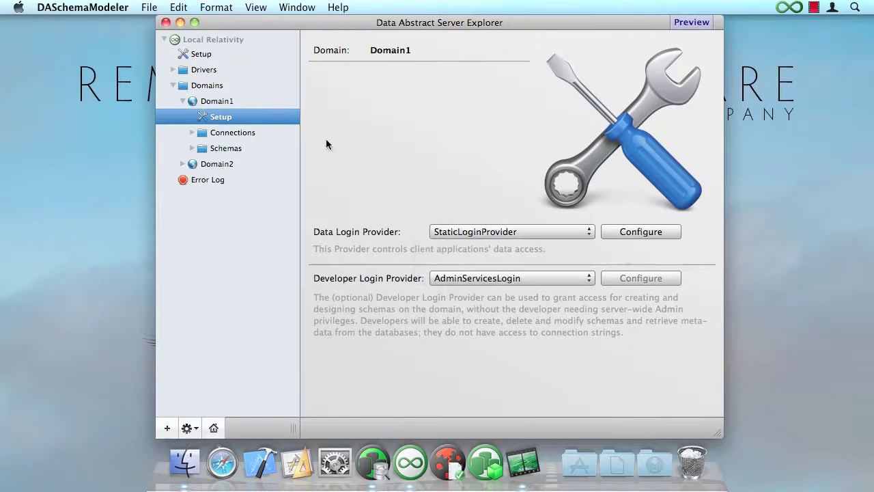
# - List Domain1's connections and schemas, and view the details of the SQLite.NET Connection
pyautogui.click(211, 135)
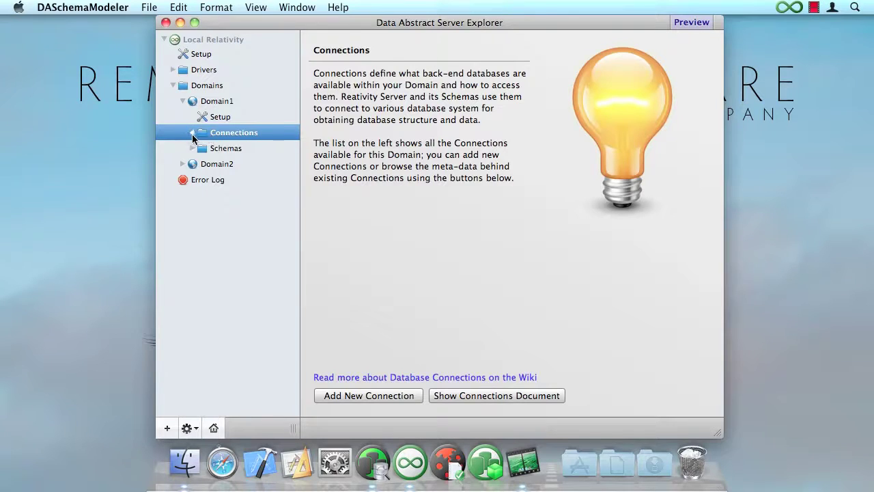
pyautogui.click(192, 132)
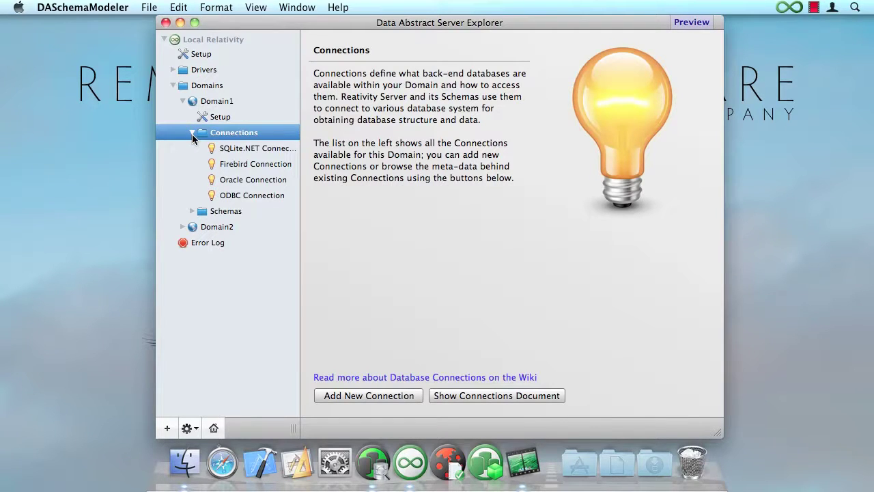
pyautogui.click(192, 211)
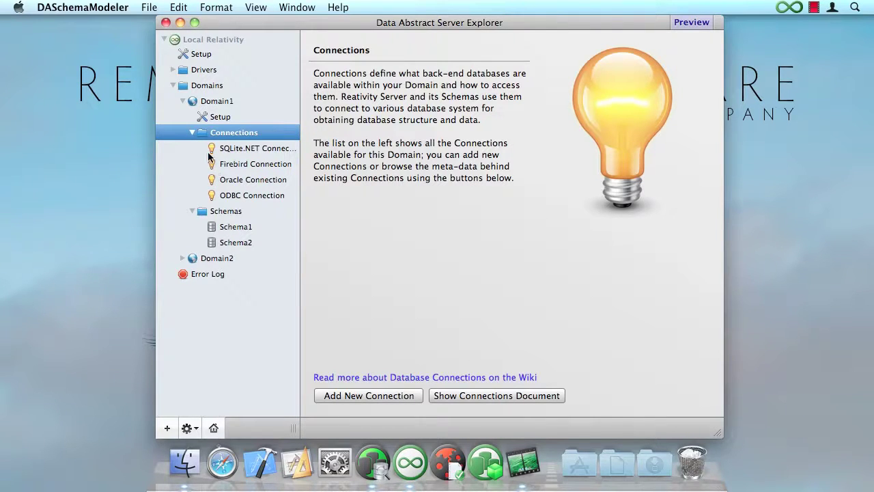
pyautogui.click(249, 148)
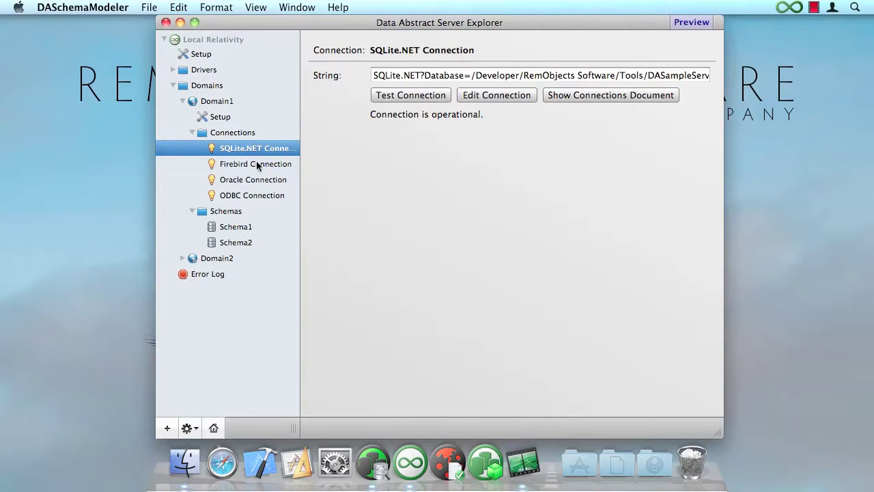
# - Read the Schemas overview and preview the Employees table of Schema1
pyautogui.click(216, 214)
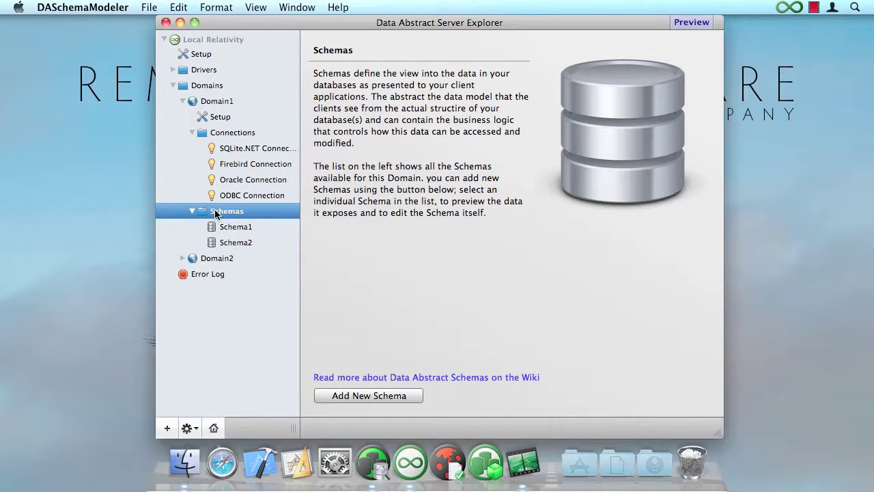
pyautogui.click(233, 228)
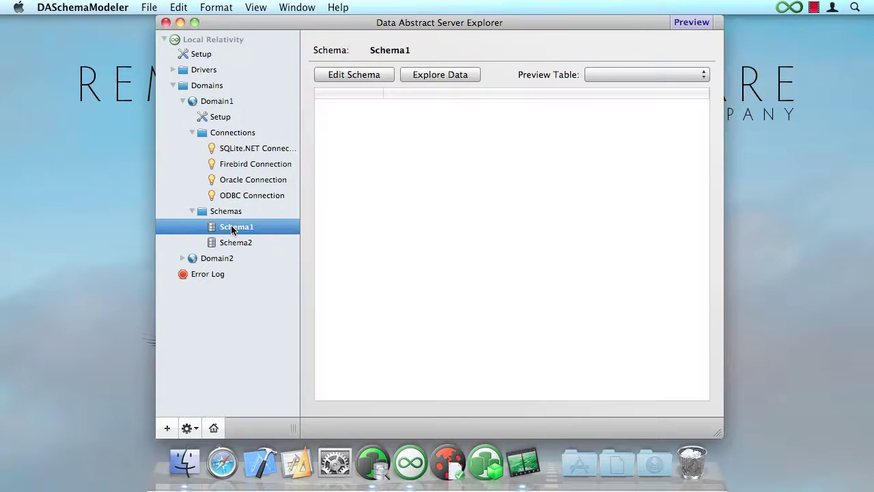
pyautogui.click(611, 74)
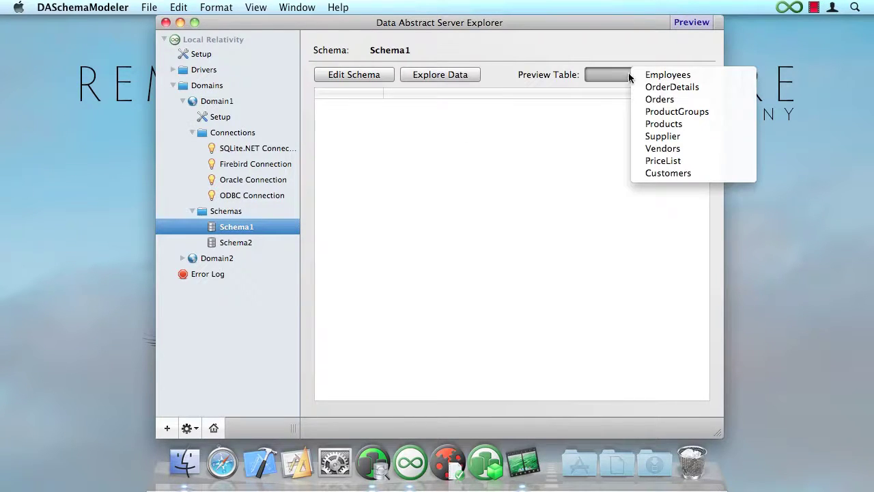
pyautogui.click(659, 75)
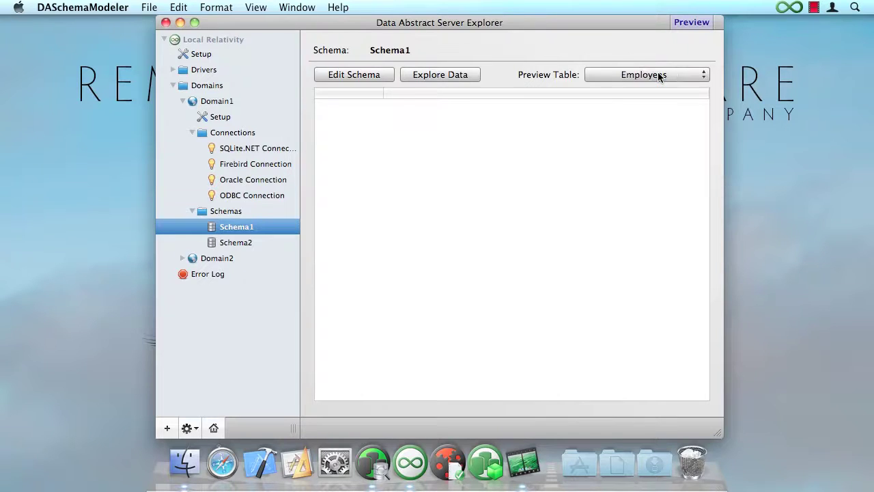
# - Open Schema1 for editing, list its tables, and view the Customers table's properties
pyautogui.click(367, 74)
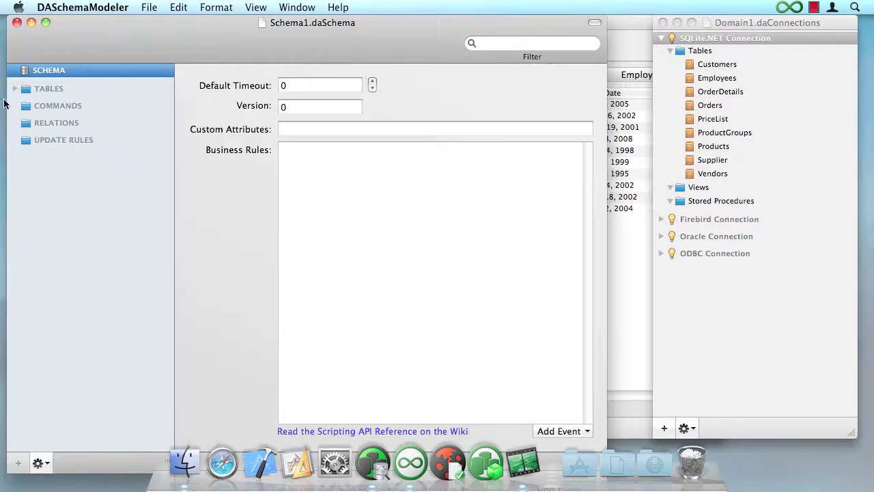
pyautogui.click(15, 89)
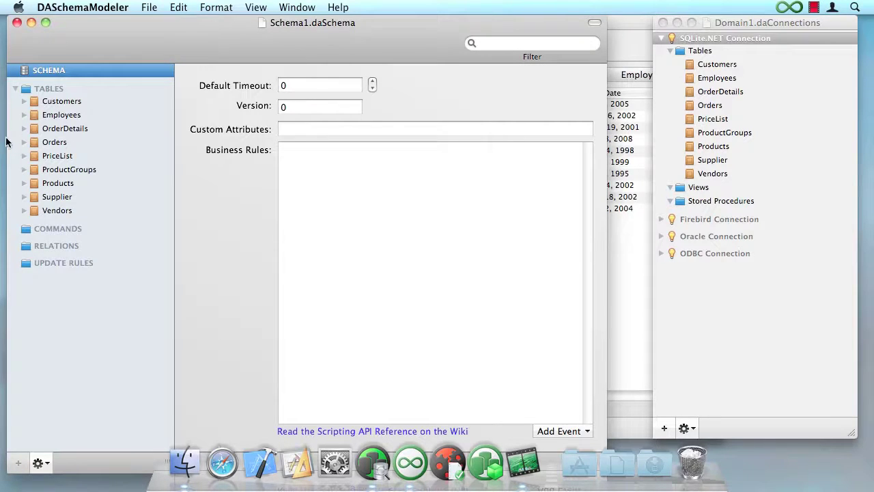
pyautogui.click(24, 101)
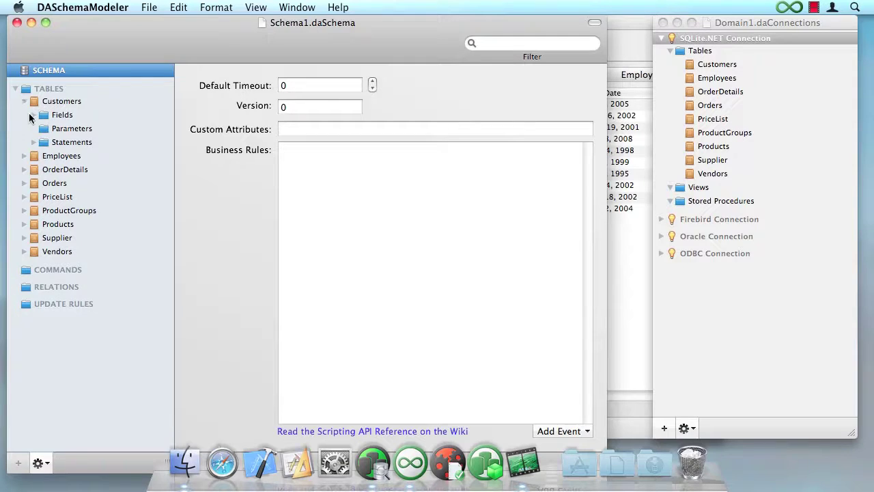
pyautogui.click(58, 102)
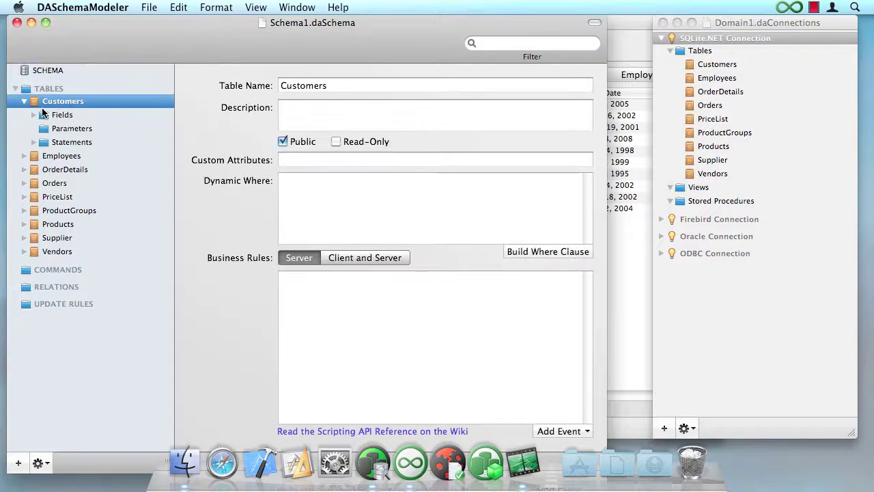
# - Examine the Id field's properties in the Customers table, and close the schema and connections windows
pyautogui.click(34, 116)
pyautogui.click(55, 116)
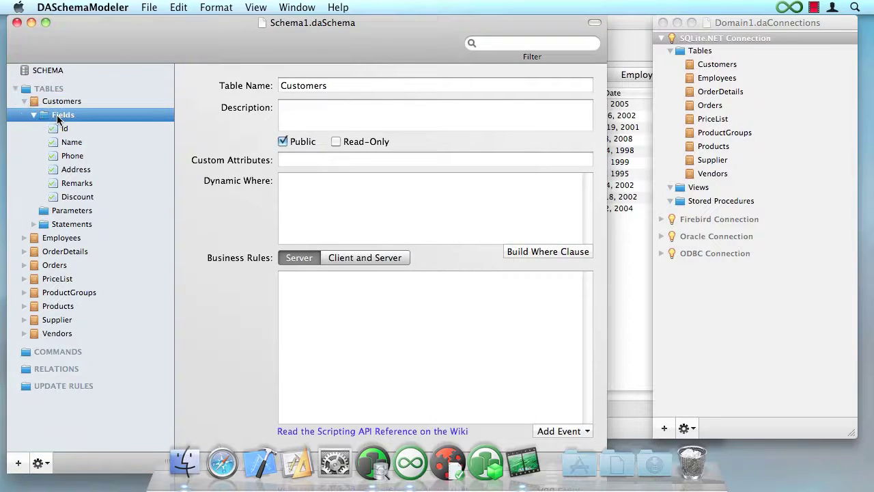
pyautogui.click(59, 130)
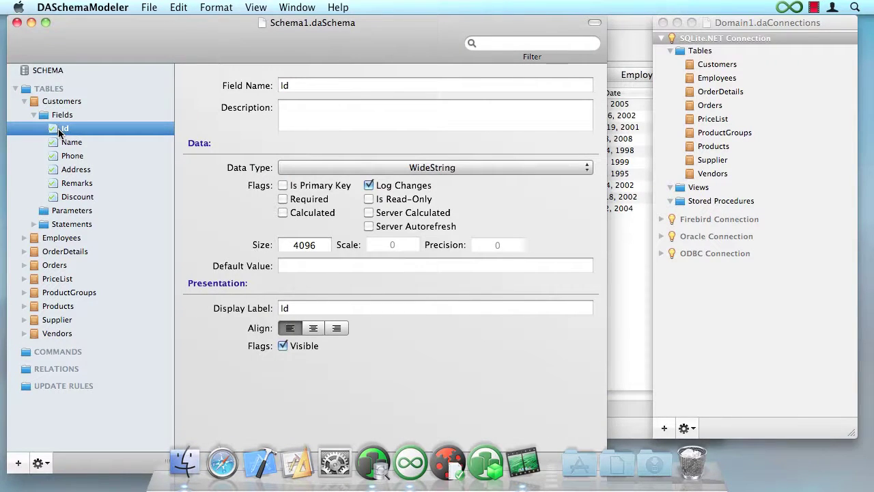
pyautogui.press('super+w')
pyautogui.press('super+w')
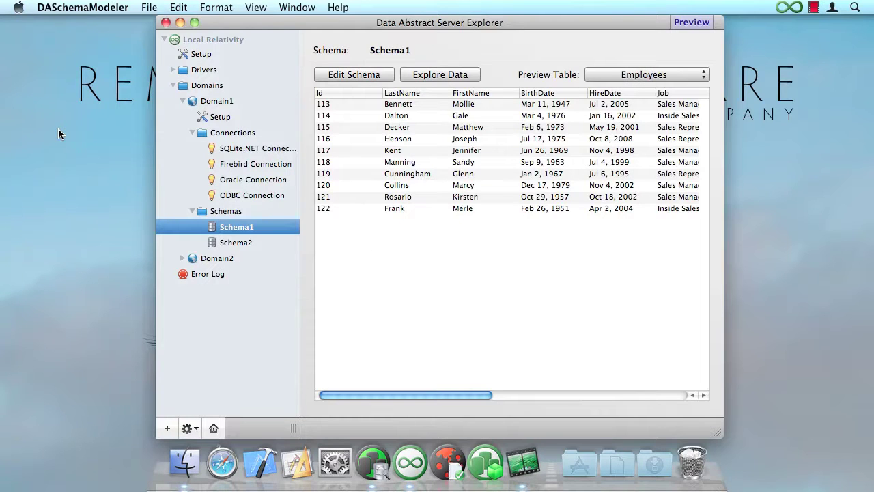